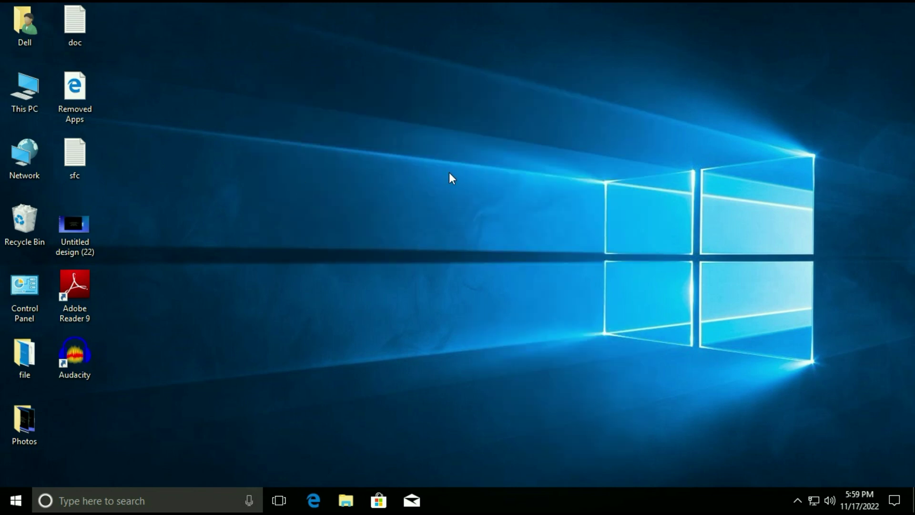
# Step: Open This PC from its desktop icon
pyautogui.doubleClick(22, 96)
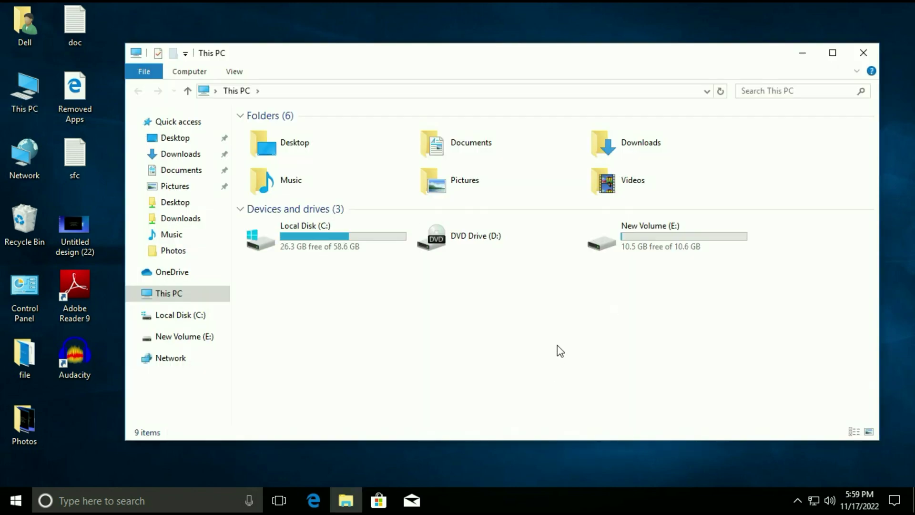
pyautogui.rightClick(560, 351)
pyautogui.click(613, 336)
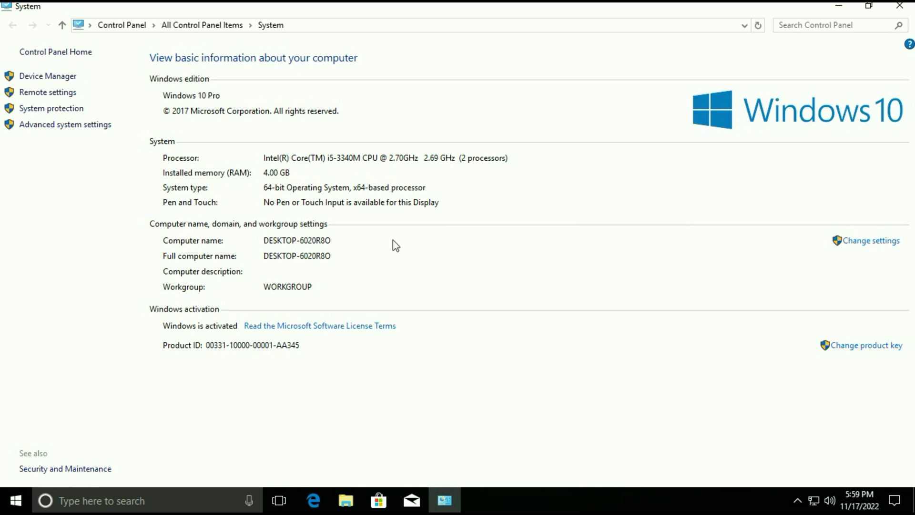
pyautogui.click(900, 6)
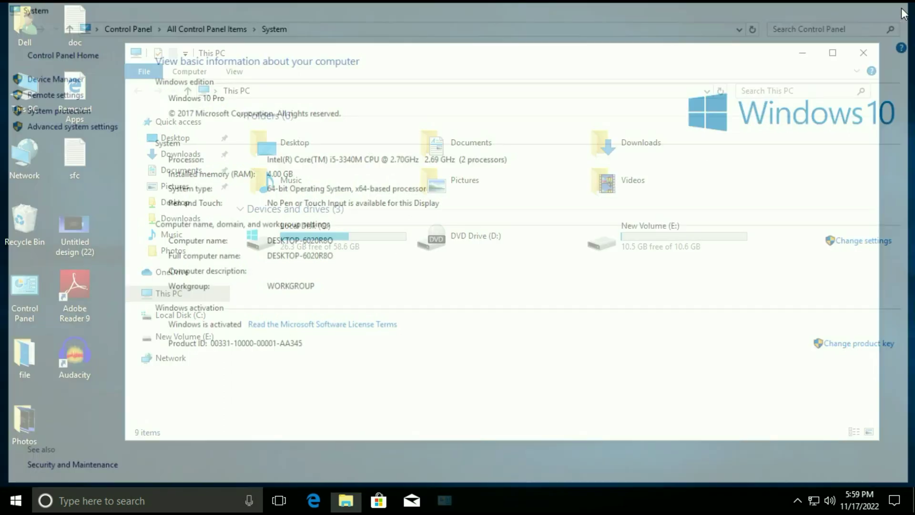
# Step: Close This PC, then select the doc, Removed Apps and sfc desktop icons and deselect them
pyautogui.click(864, 53)
pyautogui.moveTo(117, 2); pyautogui.dragTo(60, 168)
pyautogui.click(104, 397)
pyautogui.click(24, 424)
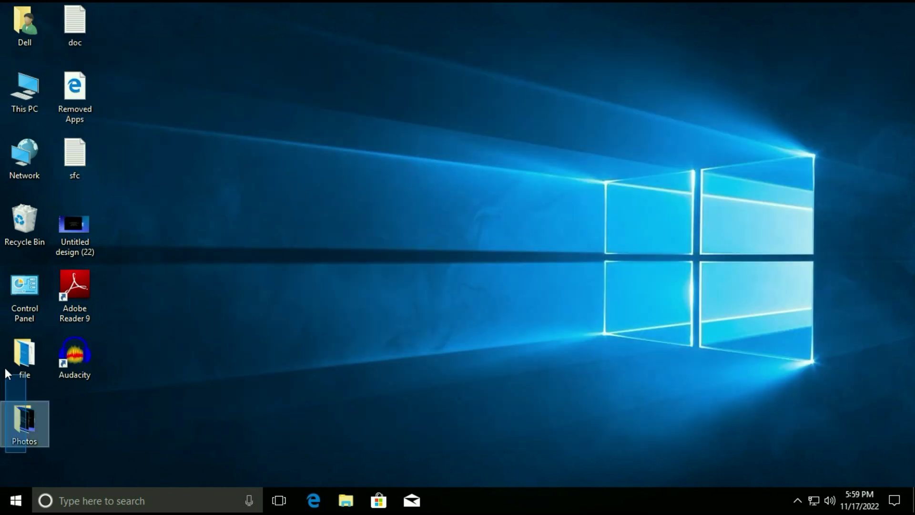
pyautogui.click(292, 317)
# Step: In a maximized This PC, browse New Volume (E:)'s eight files, return up, and close
pyautogui.doubleClick(24, 93)
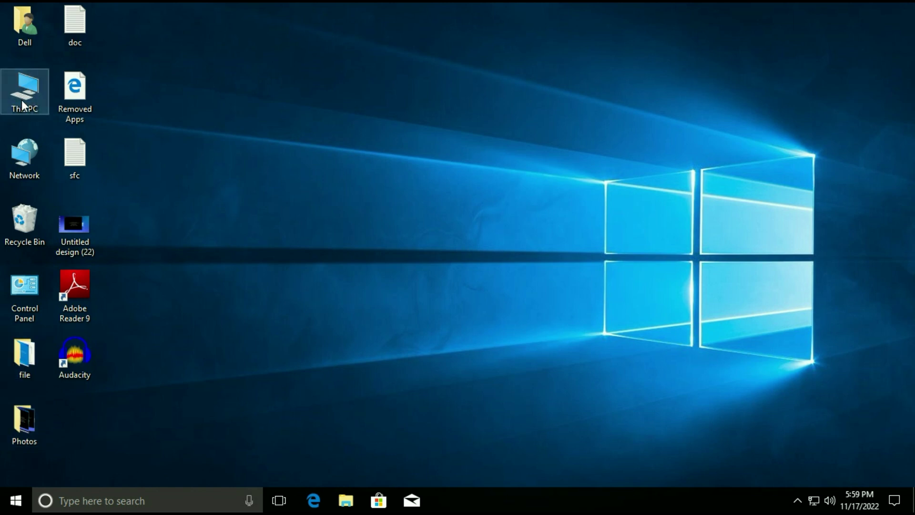
pyautogui.click(833, 53)
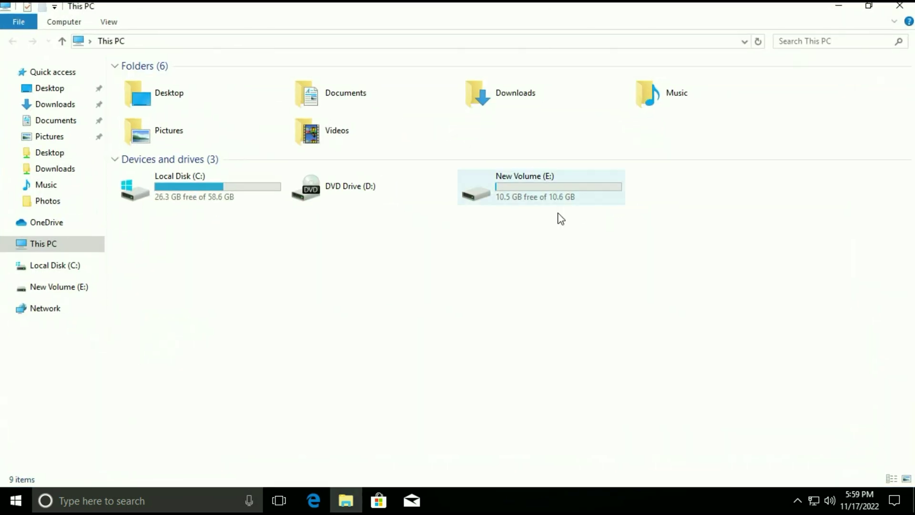
pyautogui.click(512, 185)
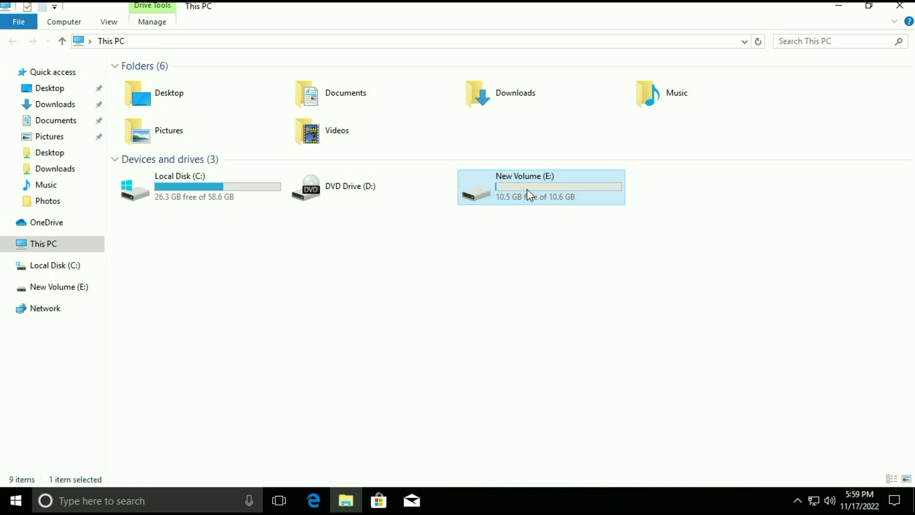
pyautogui.doubleClick(525, 194)
pyautogui.moveTo(129, 215); pyautogui.dragTo(148, 79)
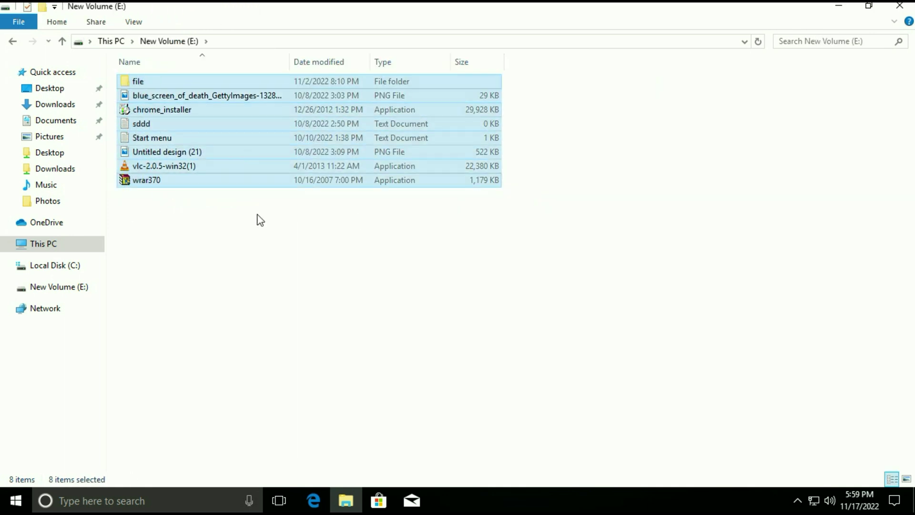
pyautogui.click(262, 251)
pyautogui.click(62, 41)
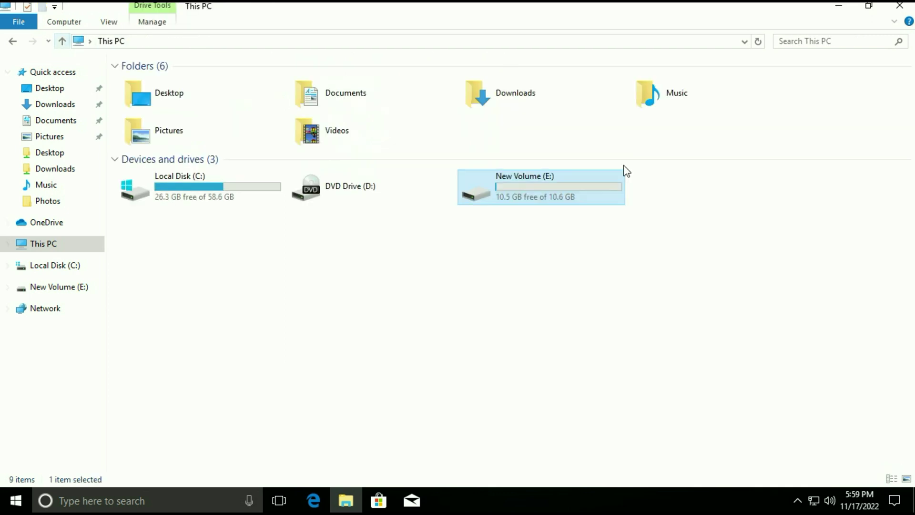
pyautogui.click(900, 6)
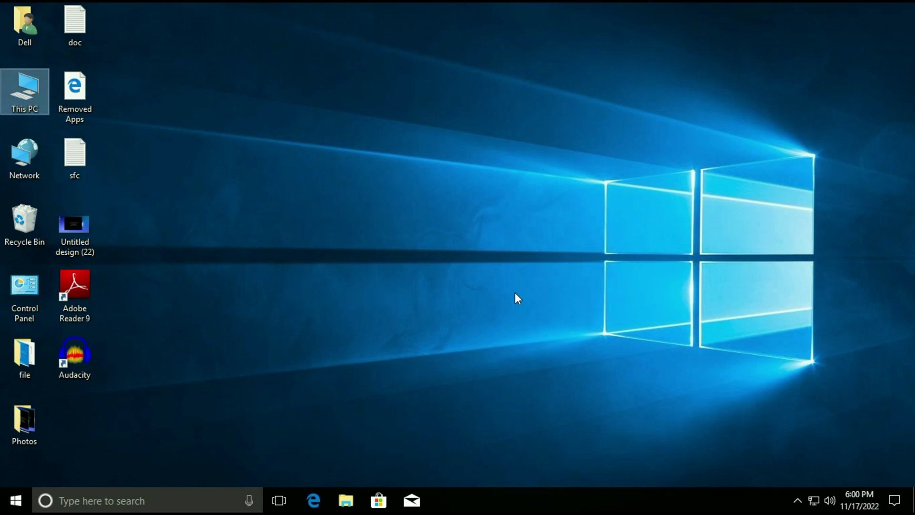
pyautogui.click(459, 236)
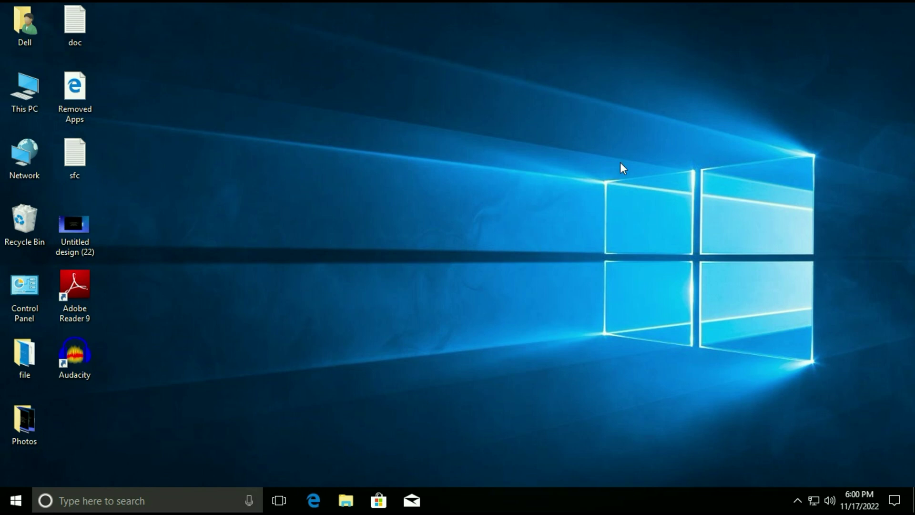
pyautogui.doubleClick(26, 283)
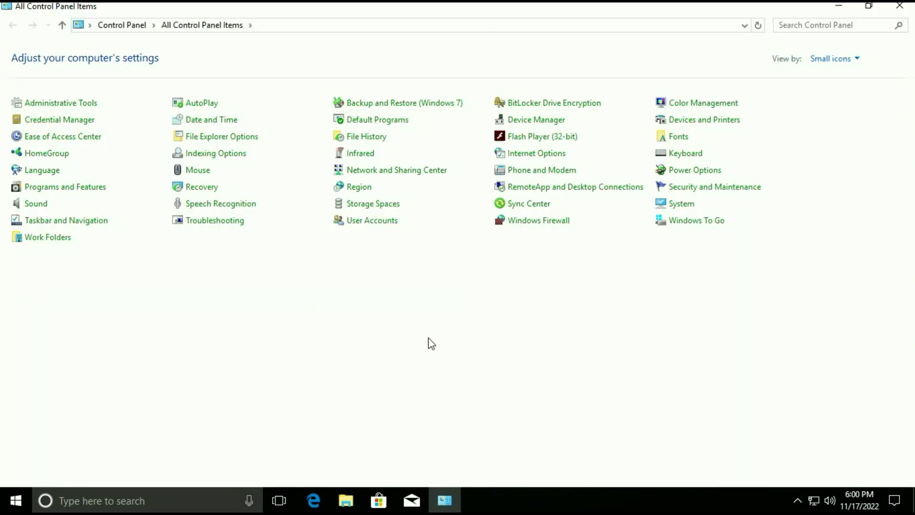
pyautogui.click(76, 192)
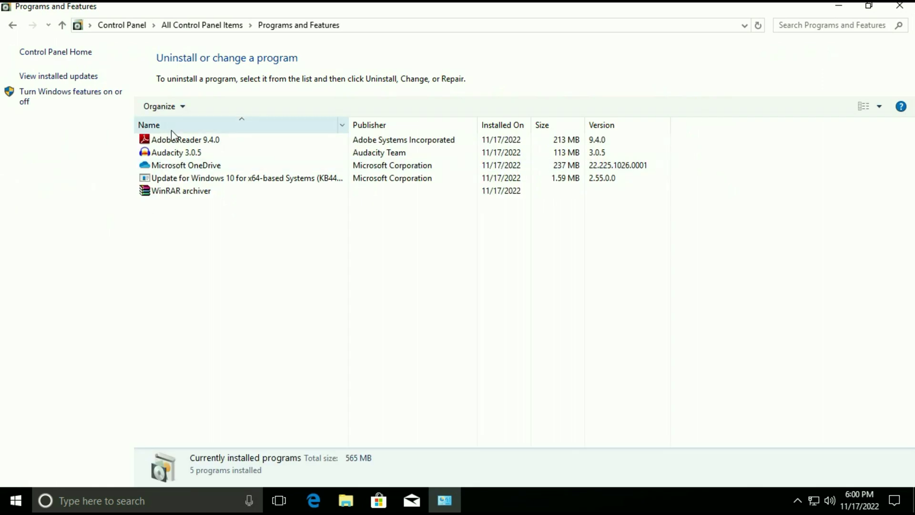
pyautogui.click(910, 7)
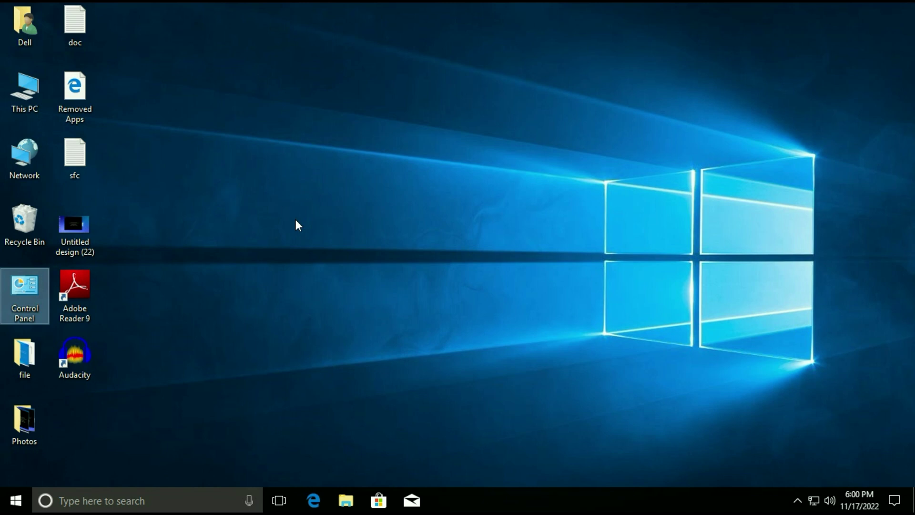
# Step: From Start, launch Settings maximized and go to Update & security's Windows Update page
pyautogui.click(378, 213)
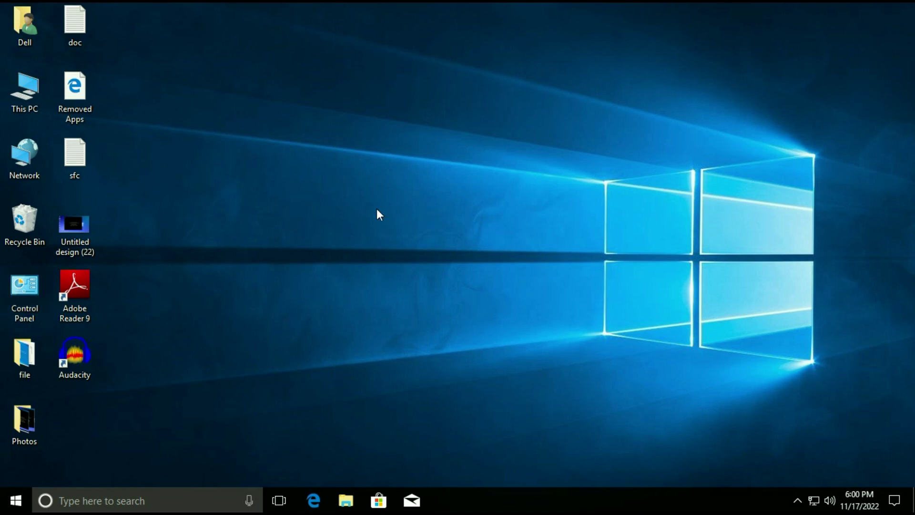
pyautogui.click(16, 501)
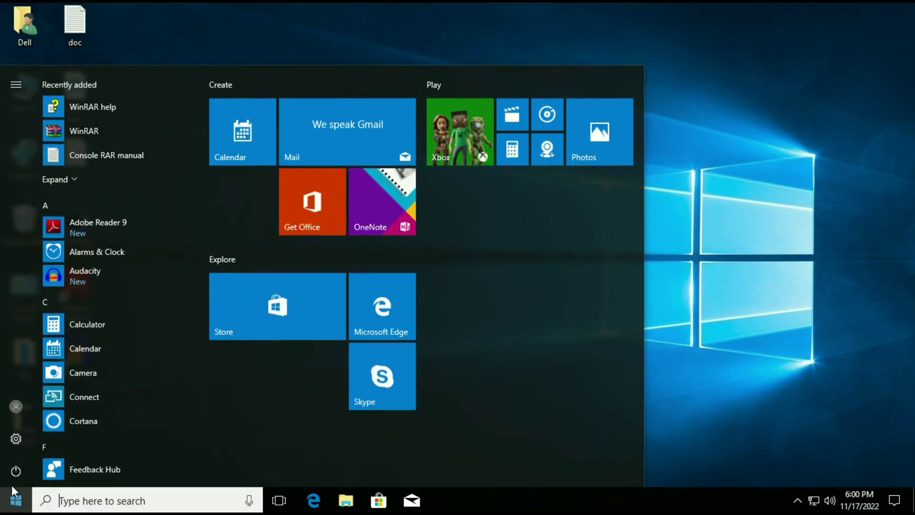
pyautogui.click(22, 437)
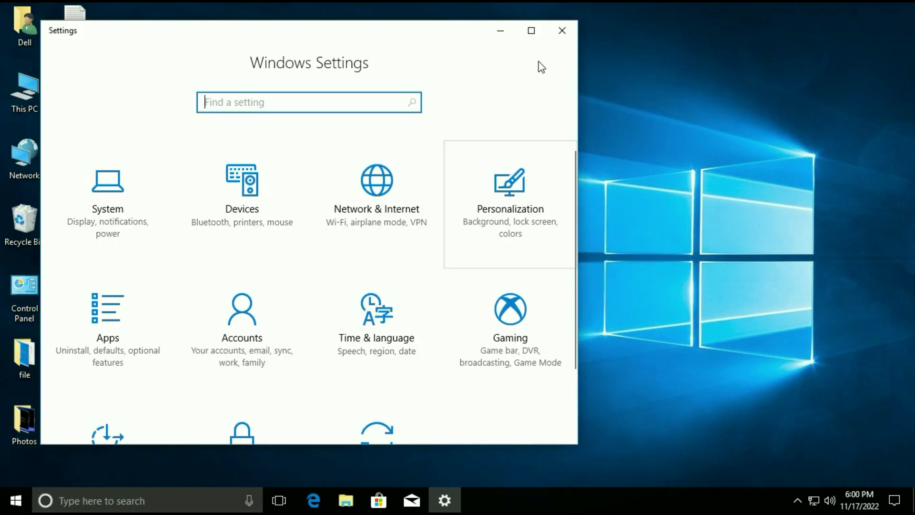
pyautogui.click(531, 30)
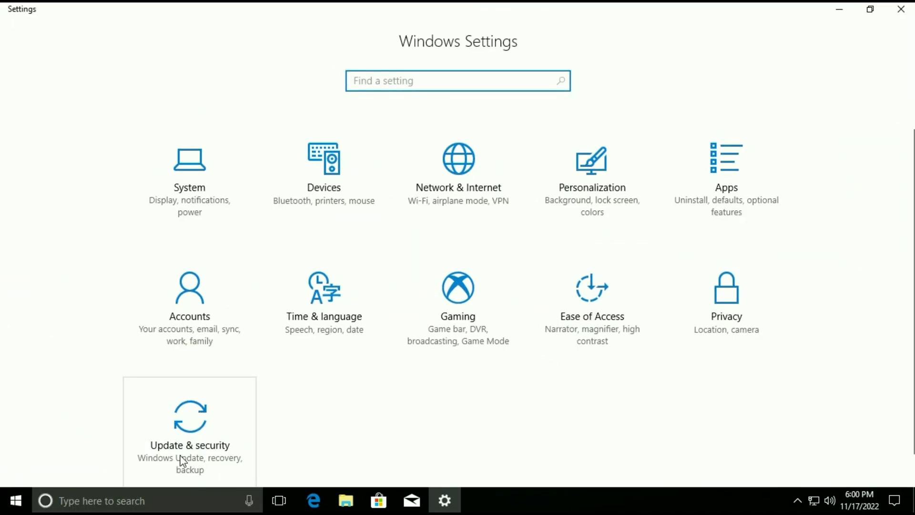
pyautogui.click(205, 432)
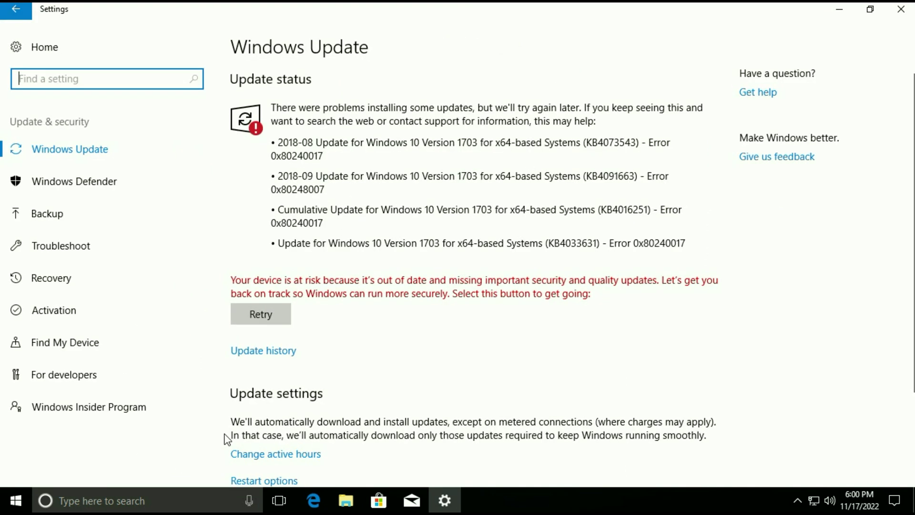
# Step: Under Recovery, begin Reset this PC to reach the Keep my files / Remove everything choice
pyautogui.click(57, 285)
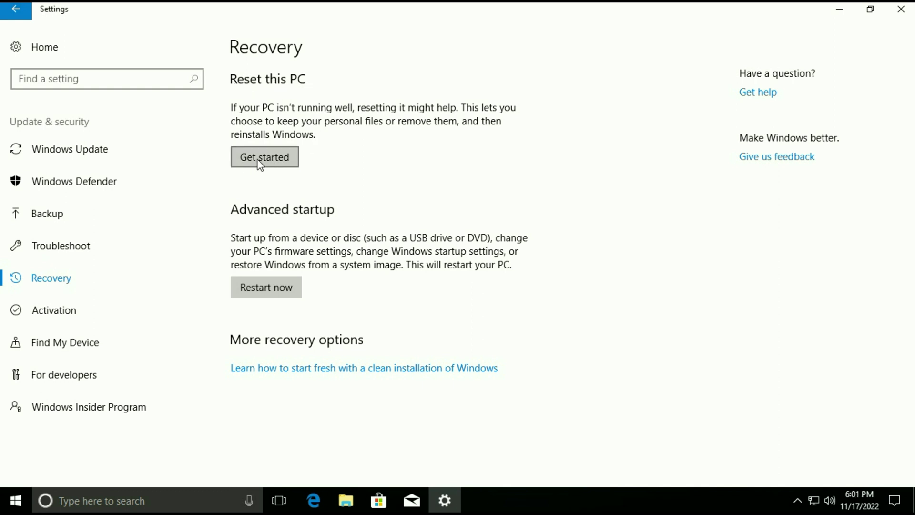
pyautogui.click(276, 159)
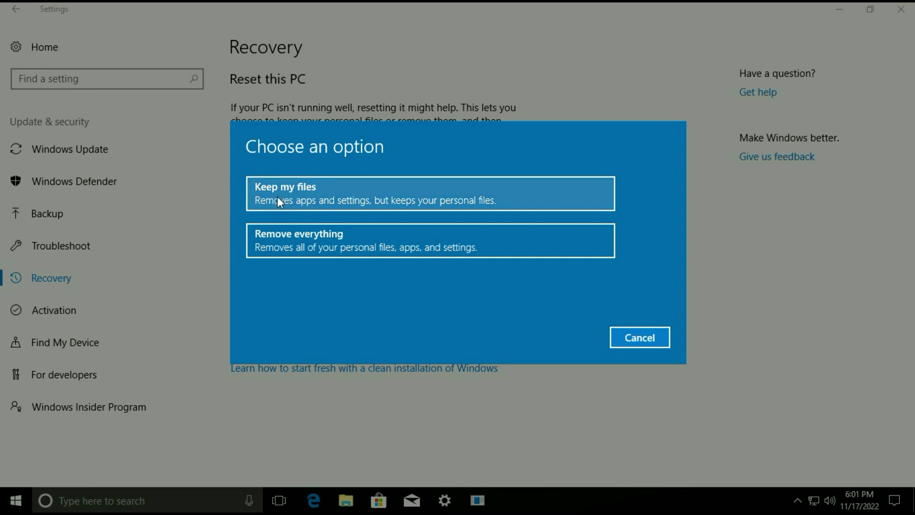
# Step: Pick Keep my files for the reset, reaching the list of apps to be removed
pyautogui.click(263, 208)
pyautogui.click(348, 188)
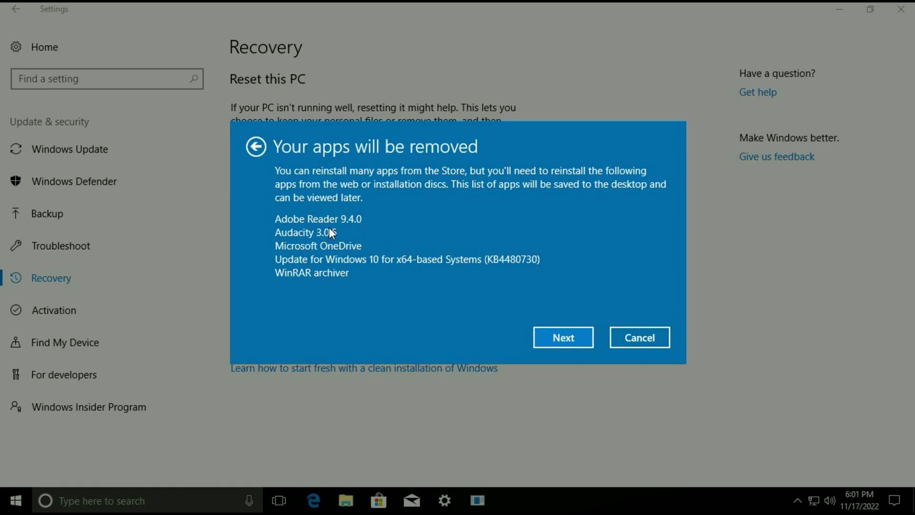
# Step: Accept the apps-to-remove list and confirm Reset, starting 'Getting a few things ready 1%'
pyautogui.click(562, 335)
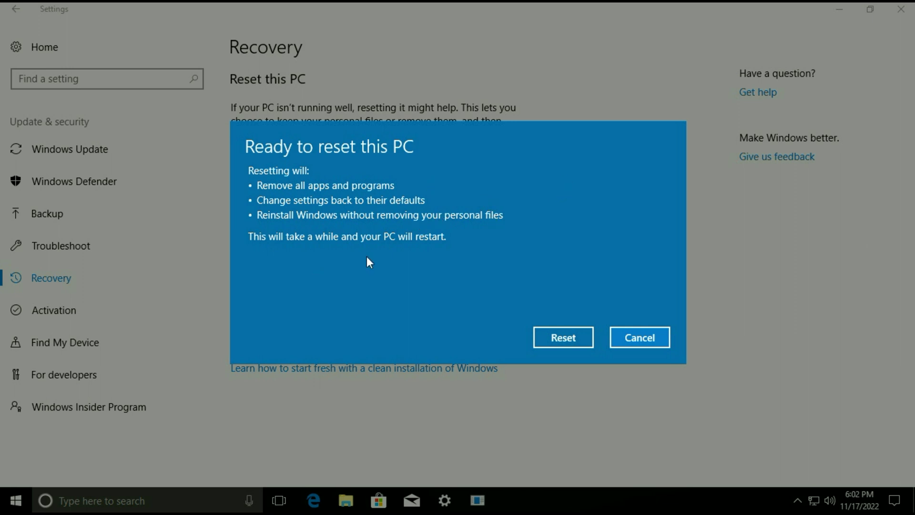
pyautogui.click(556, 336)
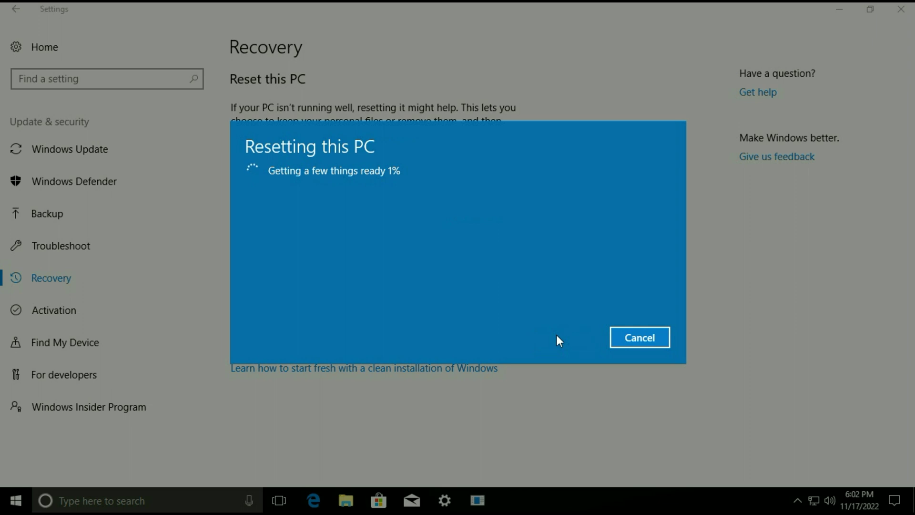